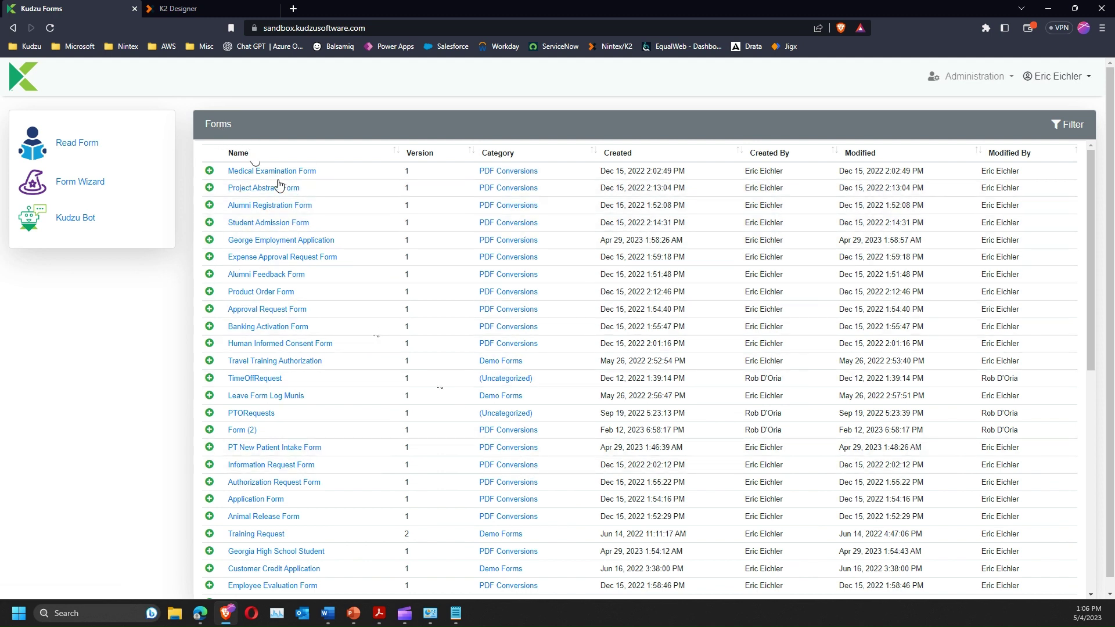
Sort the forms list by name in descending order and open the details of the PIR form
{"action": "left_click", "coordinate": [287, 158]}
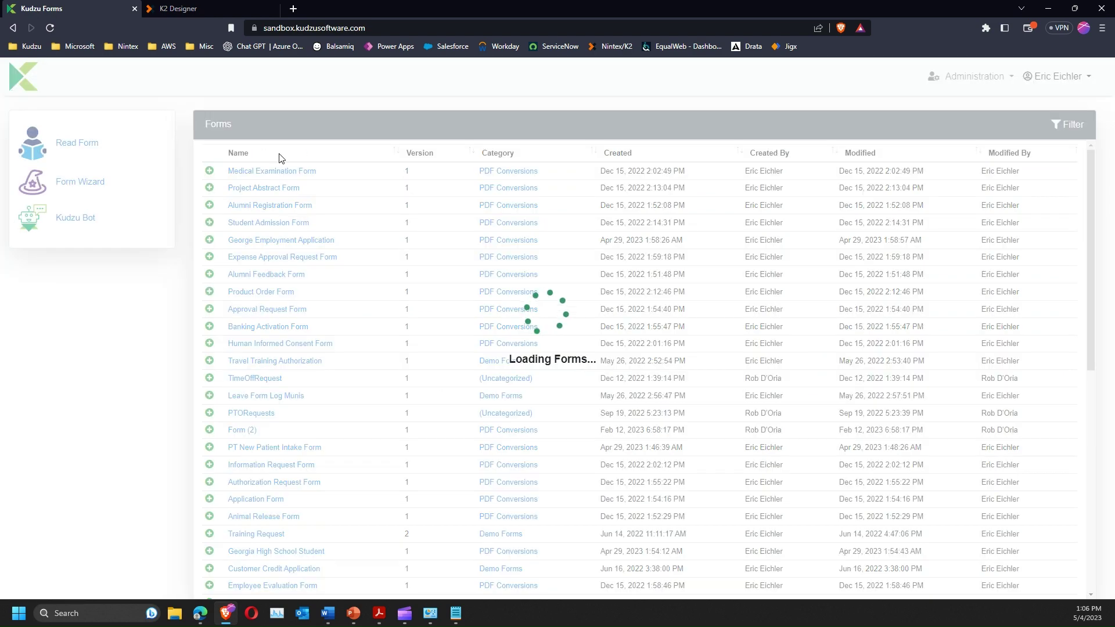
{"action": "left_click", "coordinate": [287, 158]}
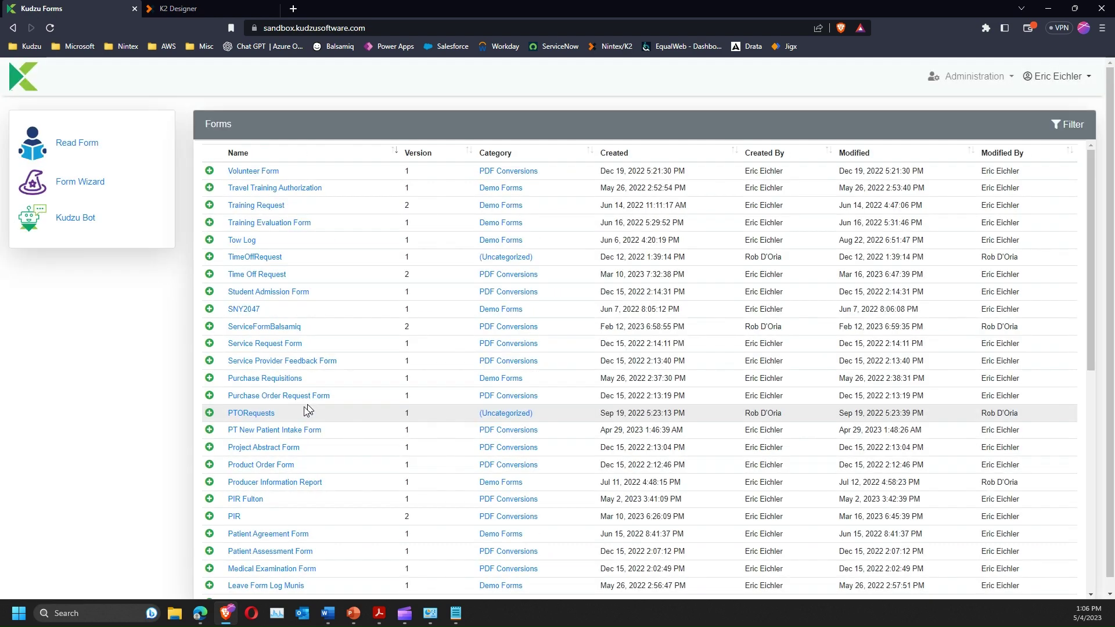
{"action": "left_click", "coordinate": [235, 516]}
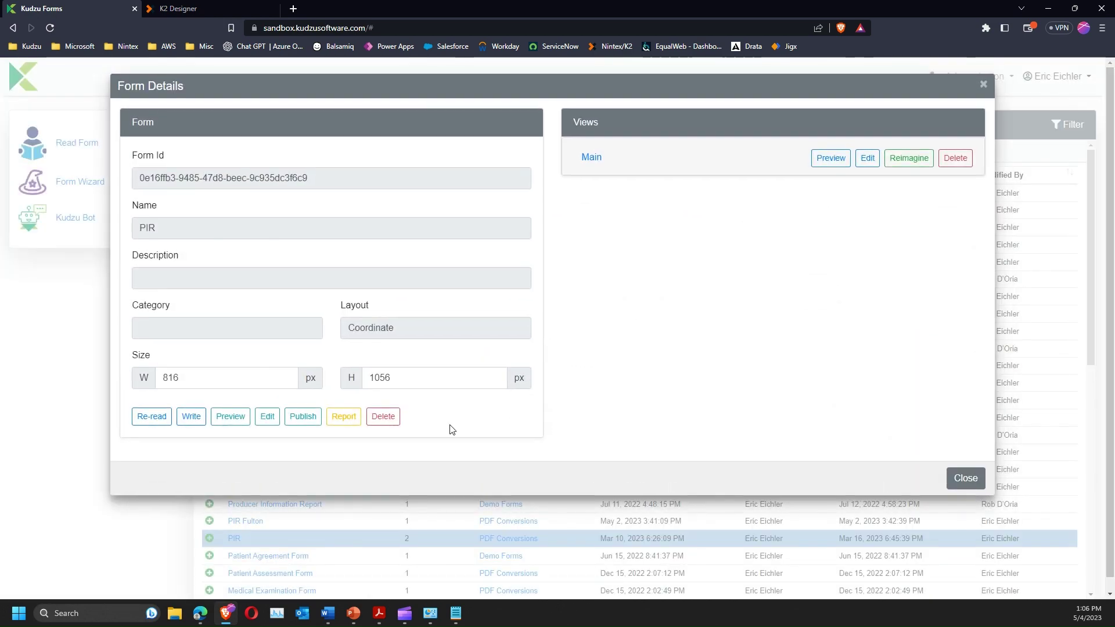
Start writing the PIR form and select Nintex K2 Five as the writer
{"action": "left_click", "coordinate": [191, 416]}
{"action": "left_click", "coordinate": [130, 164]}
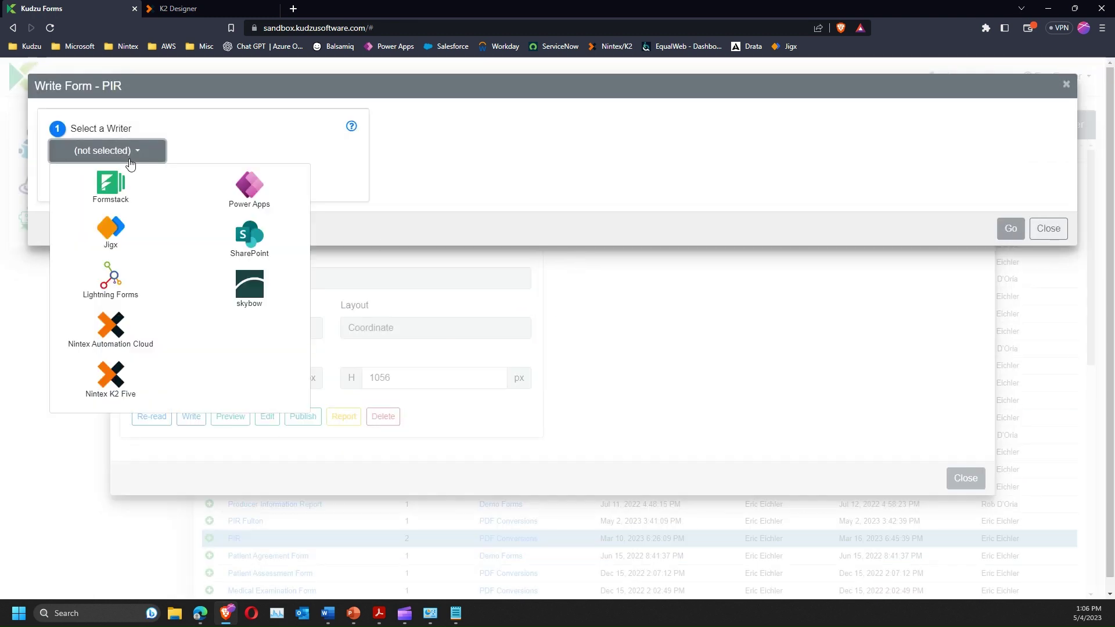
{"action": "left_click", "coordinate": [122, 375]}
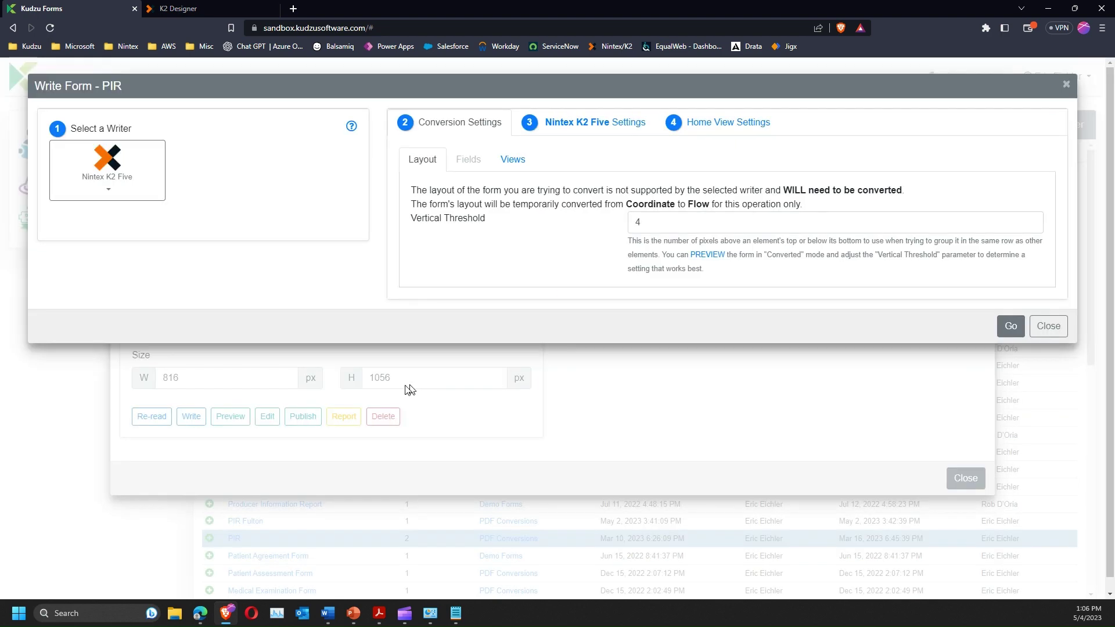
In the Nintex K2 Five settings, set the category to Demo Forms\PIR
{"action": "left_click", "coordinate": [583, 135]}
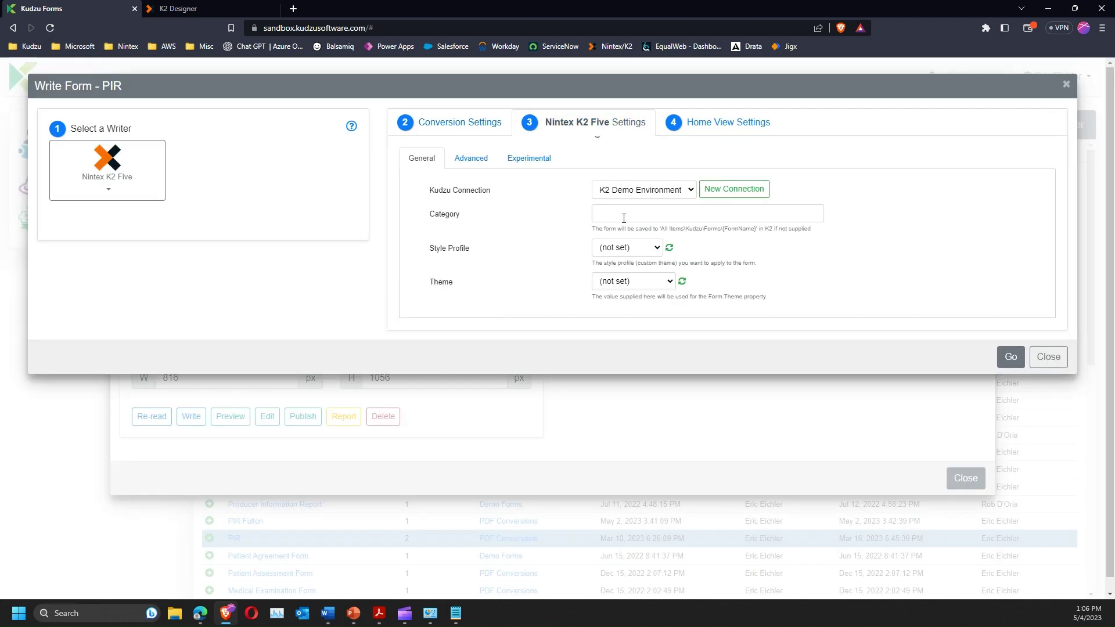
{"action": "left_click", "coordinate": [623, 214]}
{"action": "type", "text": "Demo"}
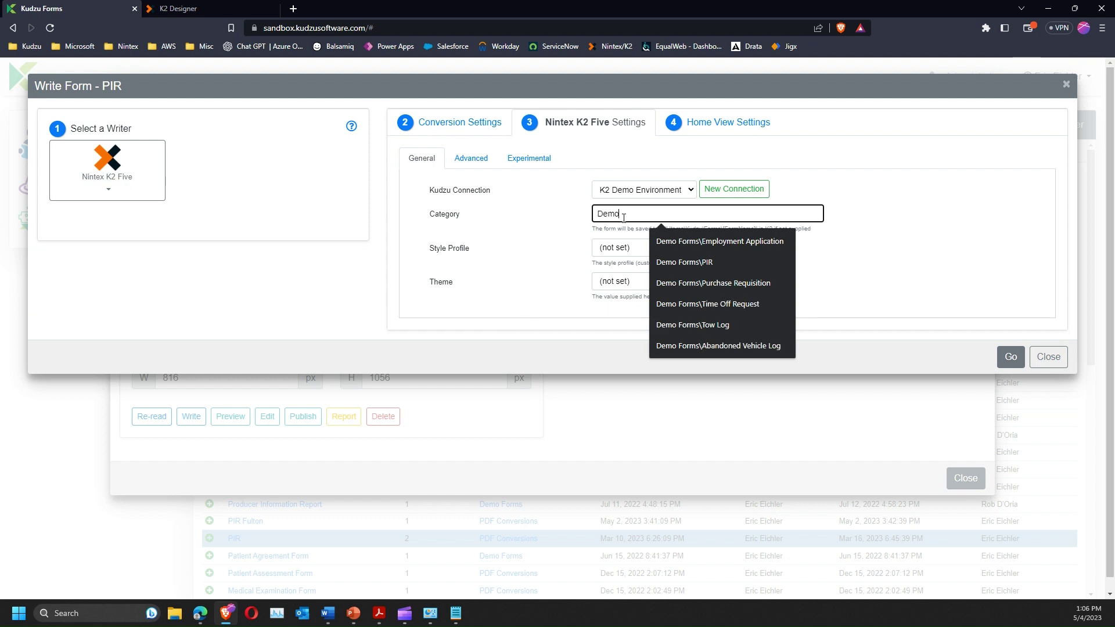
{"action": "type", "text": " Forms\\PIR"}
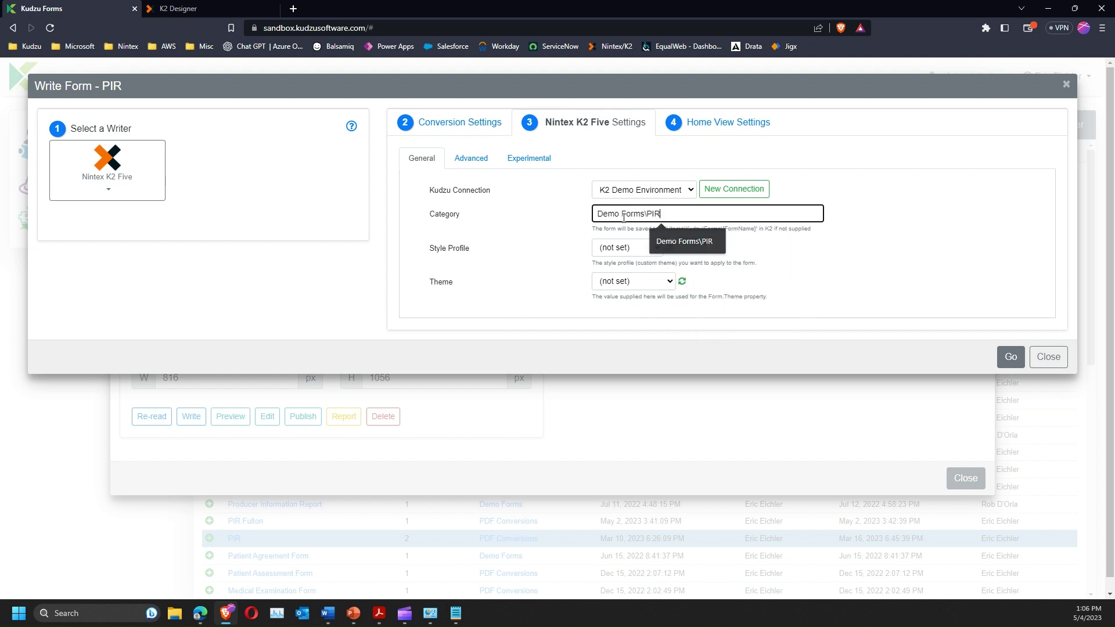
{"action": "key", "text": "Tab"}
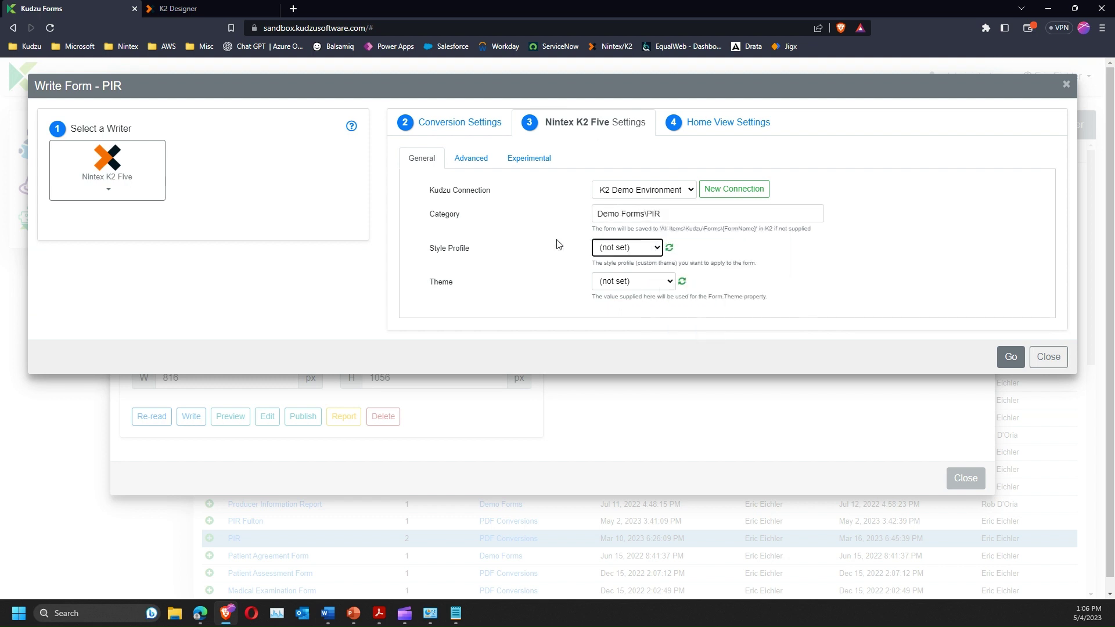
Set the advanced WCAG Compliant option to Yes for the PIR form
{"action": "left_click", "coordinate": [476, 168]}
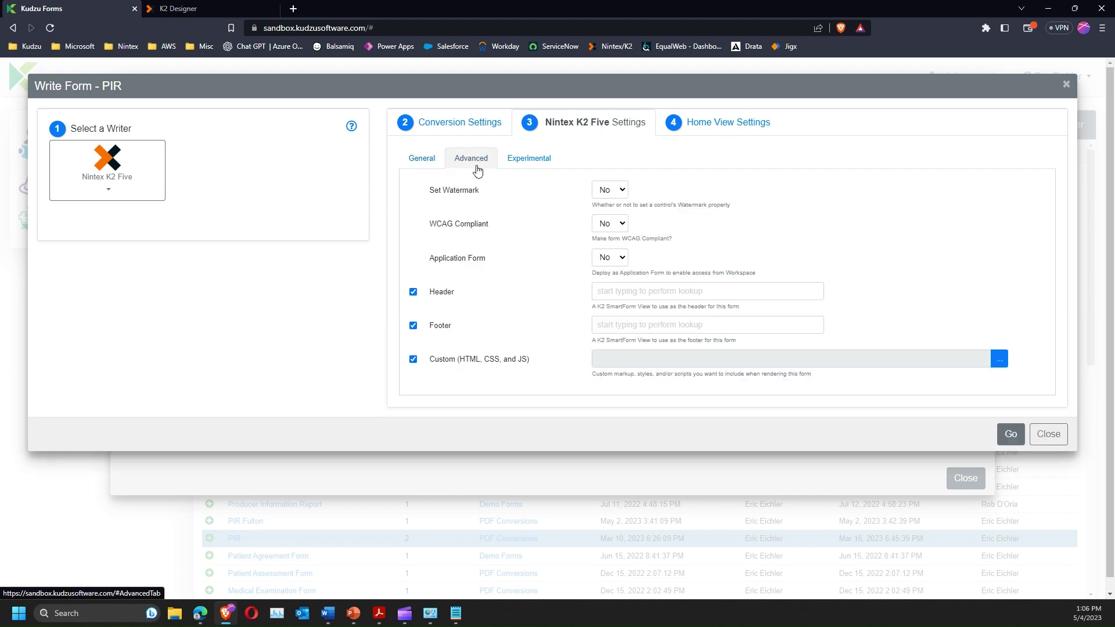
{"action": "left_click", "coordinate": [614, 229]}
{"action": "left_click", "coordinate": [607, 249]}
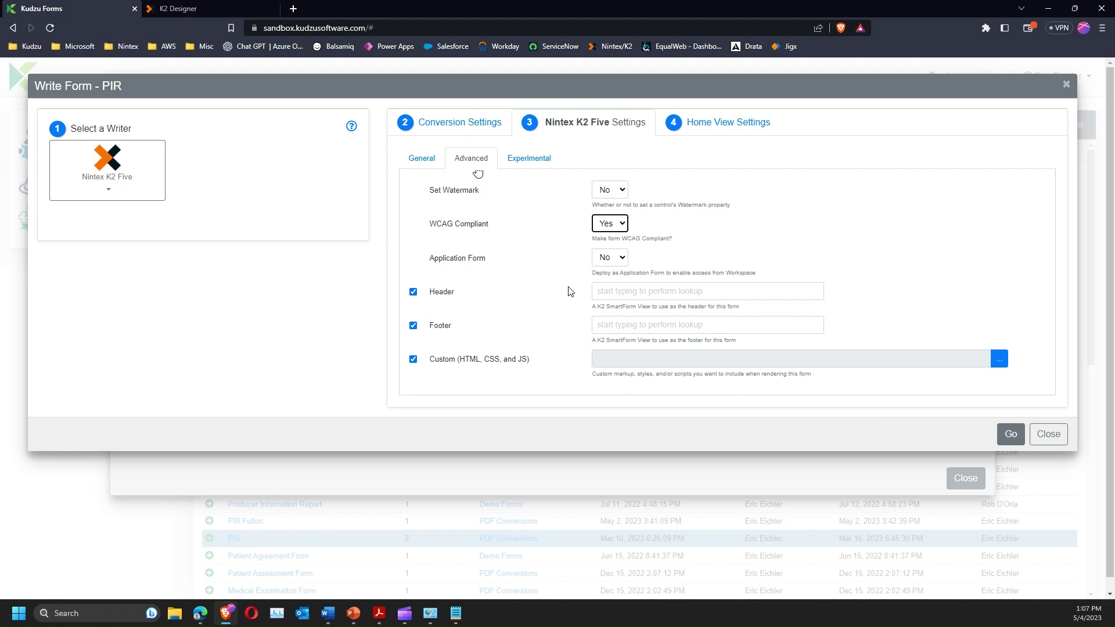
Set the style profile to Kudzu Grey in the general settings and run the form write
{"action": "left_click", "coordinate": [424, 165]}
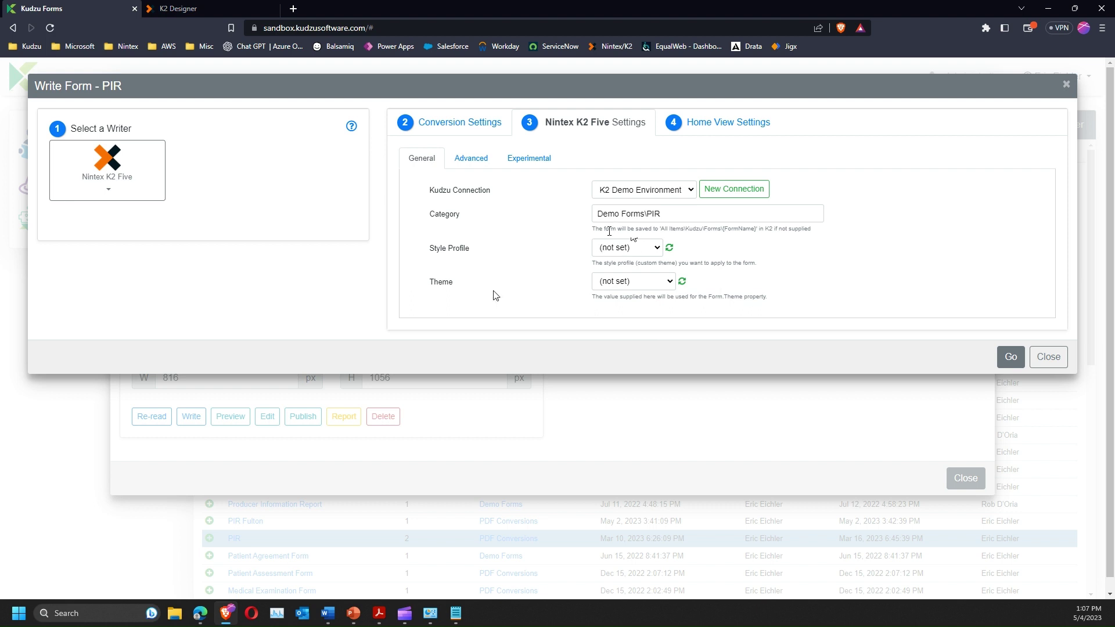
{"action": "left_click", "coordinate": [626, 250]}
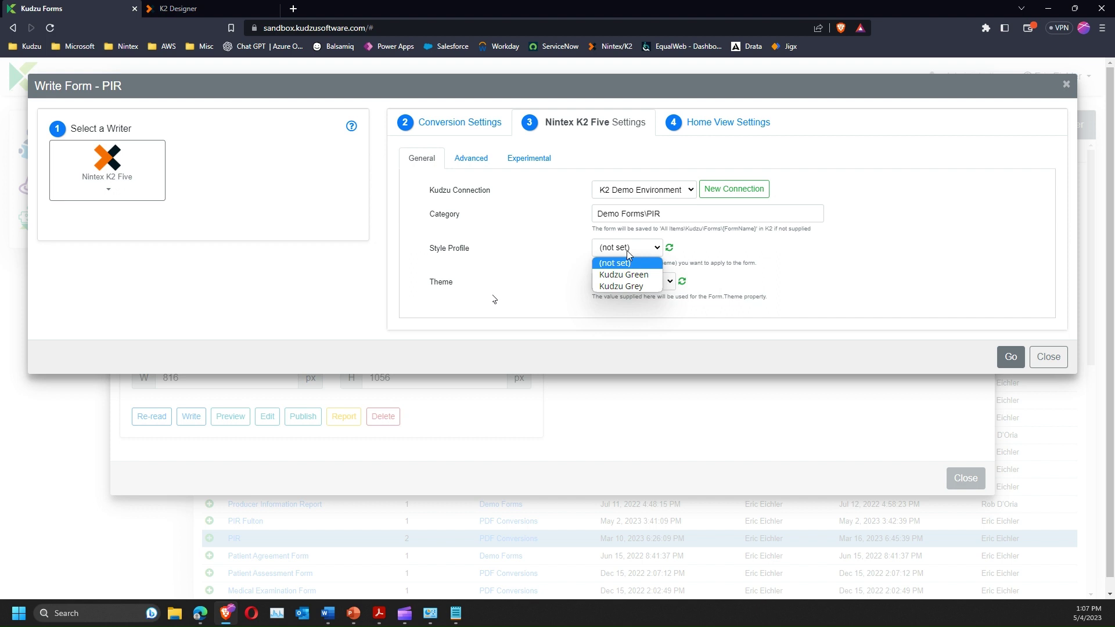
{"action": "left_click", "coordinate": [626, 285]}
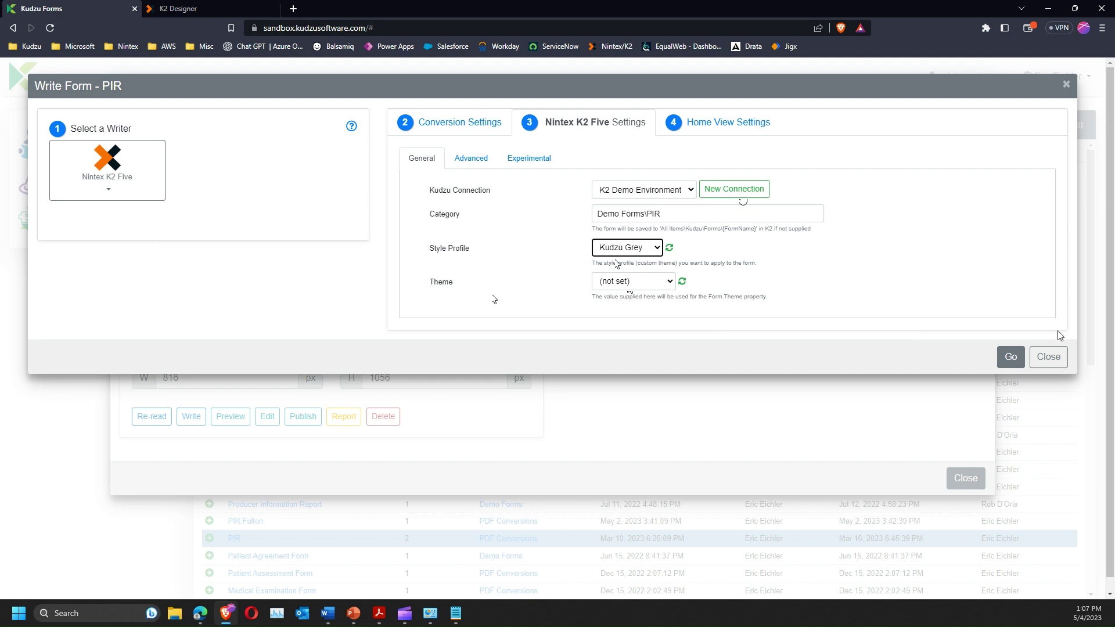
{"action": "left_click", "coordinate": [1010, 357]}
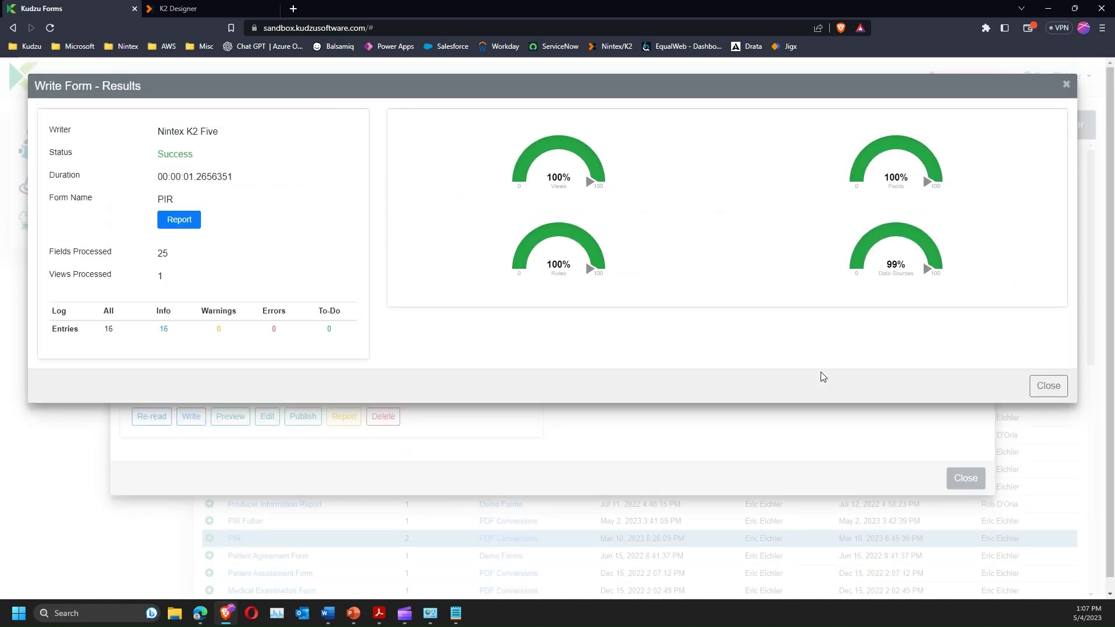
Switch to K2 Designer, select the Demo Forms category, collapse Time Off Request and reload the page
{"action": "left_click", "coordinate": [183, 10]}
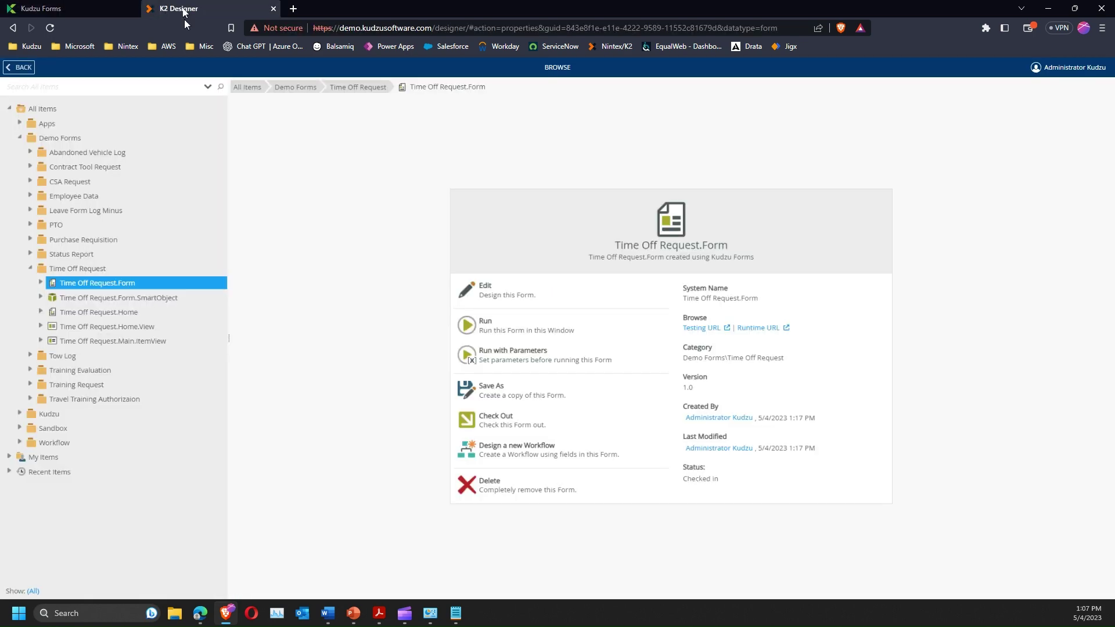
{"action": "left_click", "coordinate": [52, 144]}
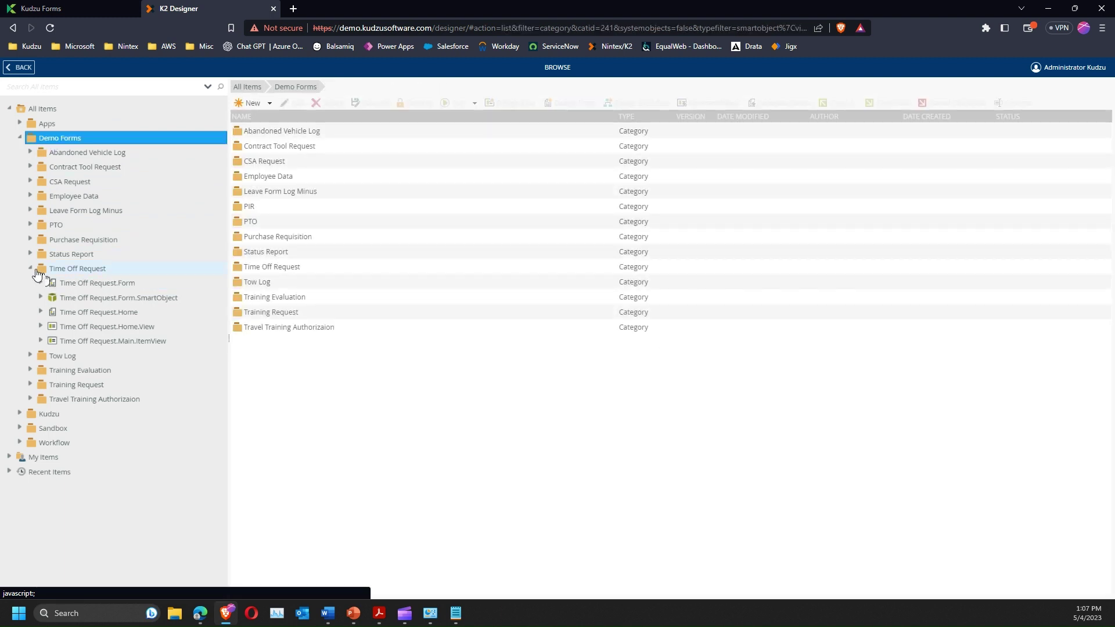
{"action": "left_click", "coordinate": [32, 268]}
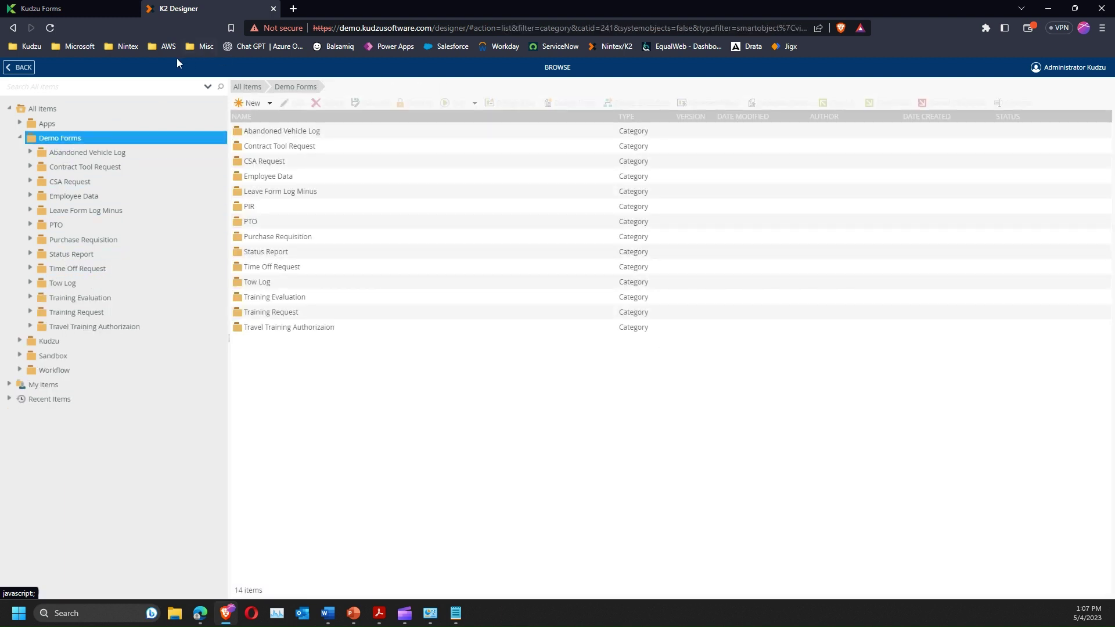
{"action": "left_click", "coordinate": [364, 26]}
{"action": "key", "text": "Return"}
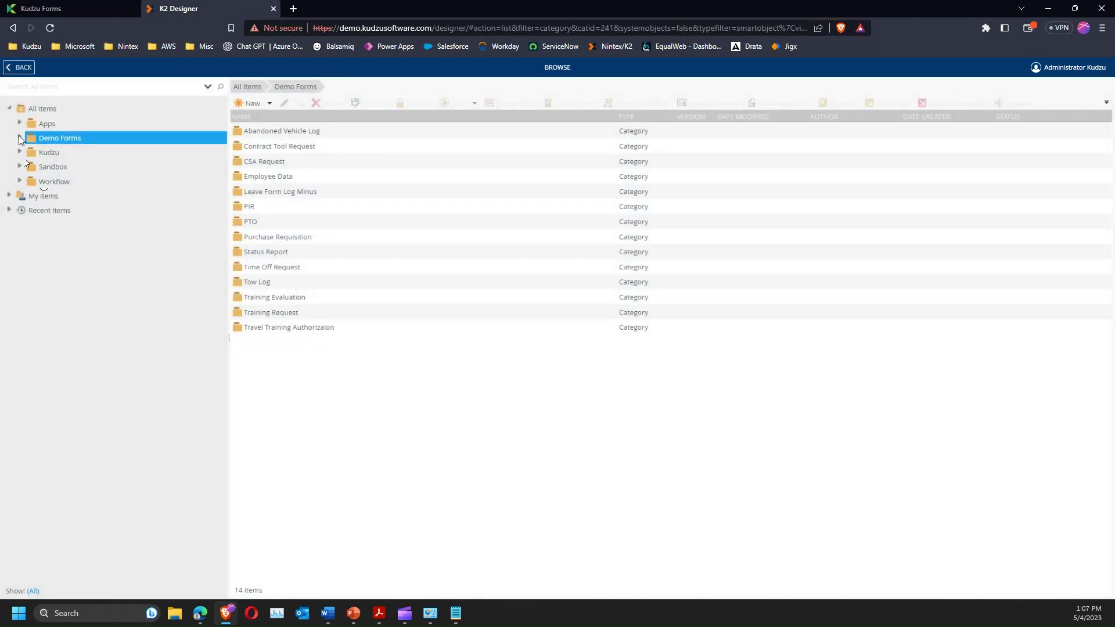
Expand Demo Forms and its PIR category, select PIR.Form and open its runtime URL
{"action": "left_click", "coordinate": [19, 139]}
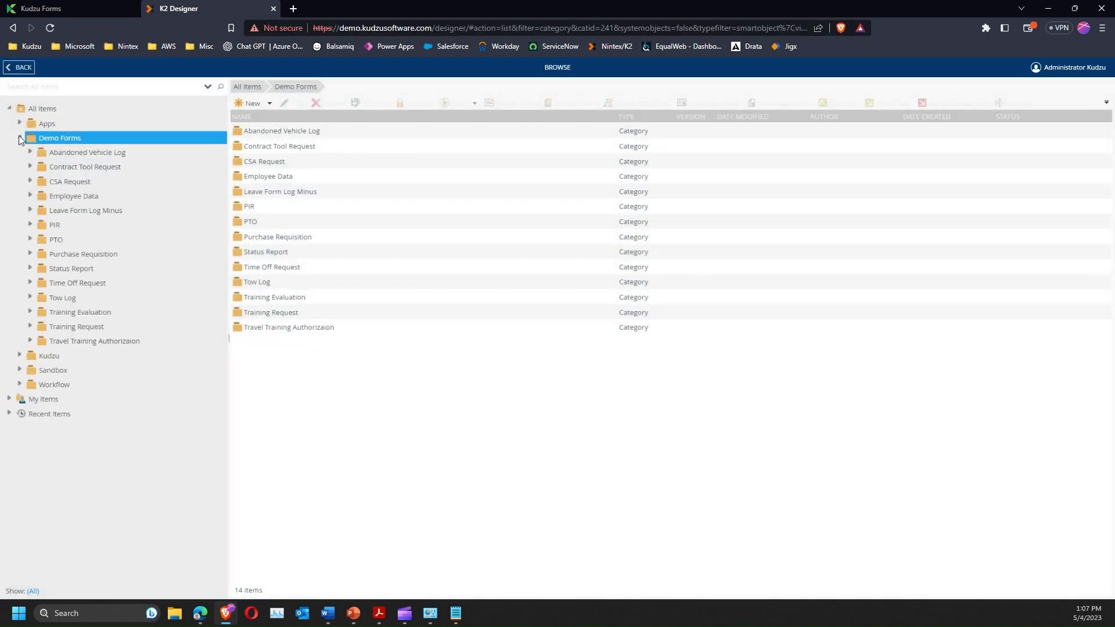
{"action": "left_click", "coordinate": [27, 225]}
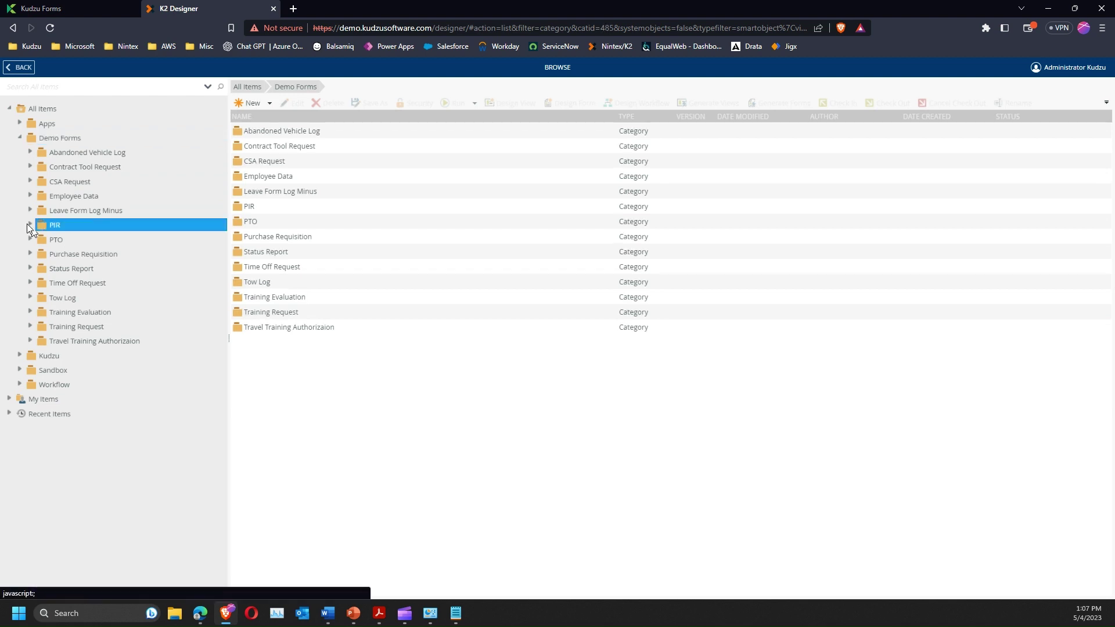
{"action": "left_click", "coordinate": [70, 240]}
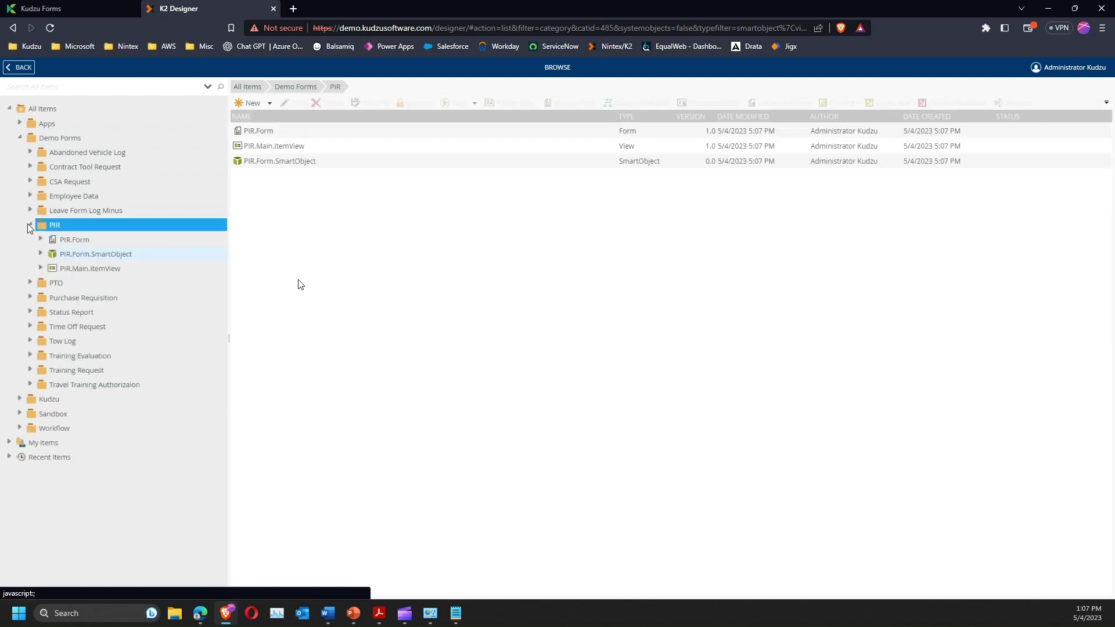
{"action": "left_click", "coordinate": [745, 329]}
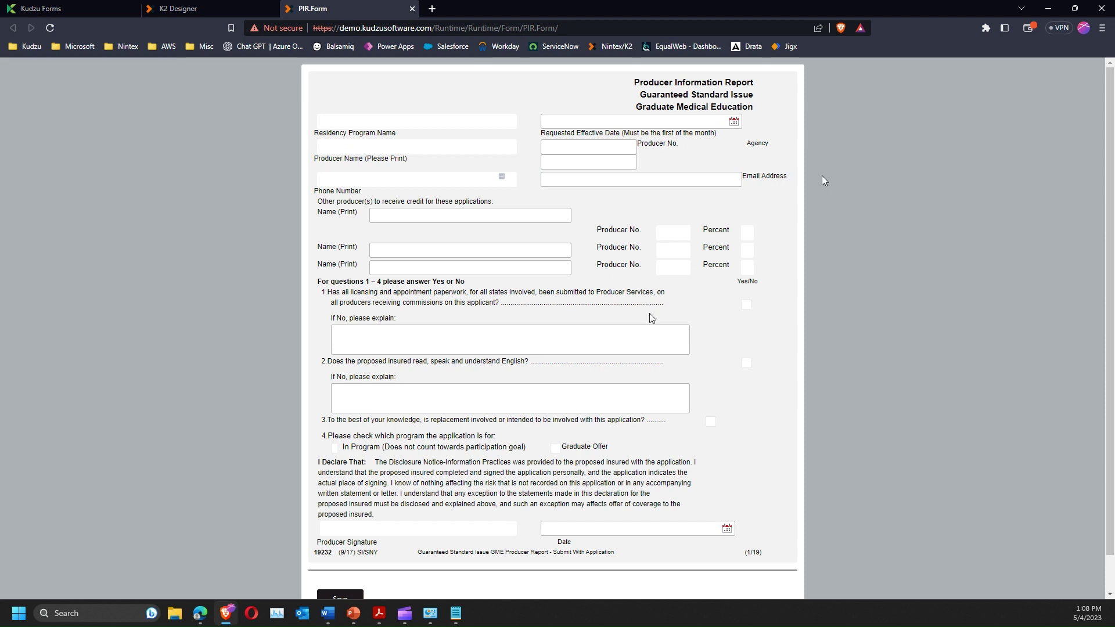
Scan the PIR form with the EqualWeb Accessibility Checker extension, review the results and close the form's page
{"action": "left_click", "coordinate": [985, 29]}
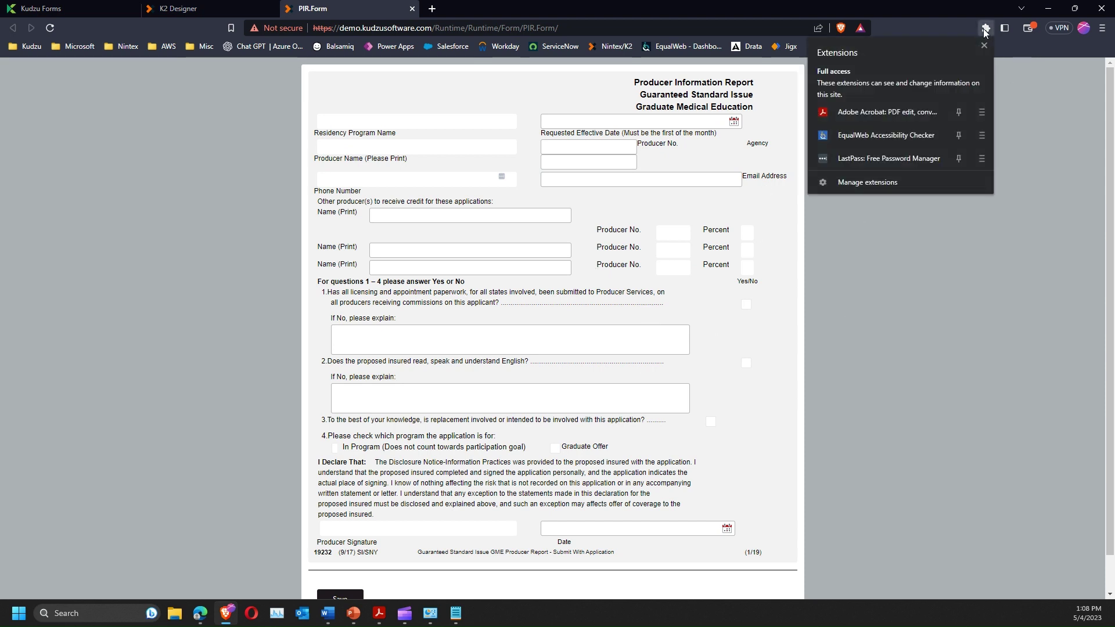
{"action": "left_click", "coordinate": [871, 144]}
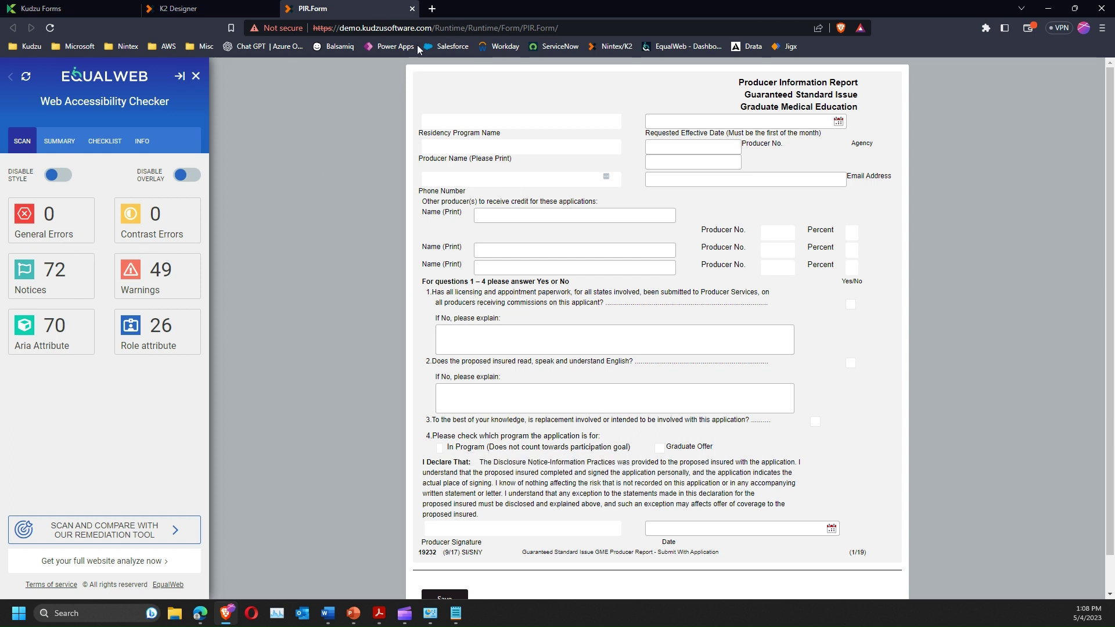
{"action": "left_click", "coordinate": [411, 8]}
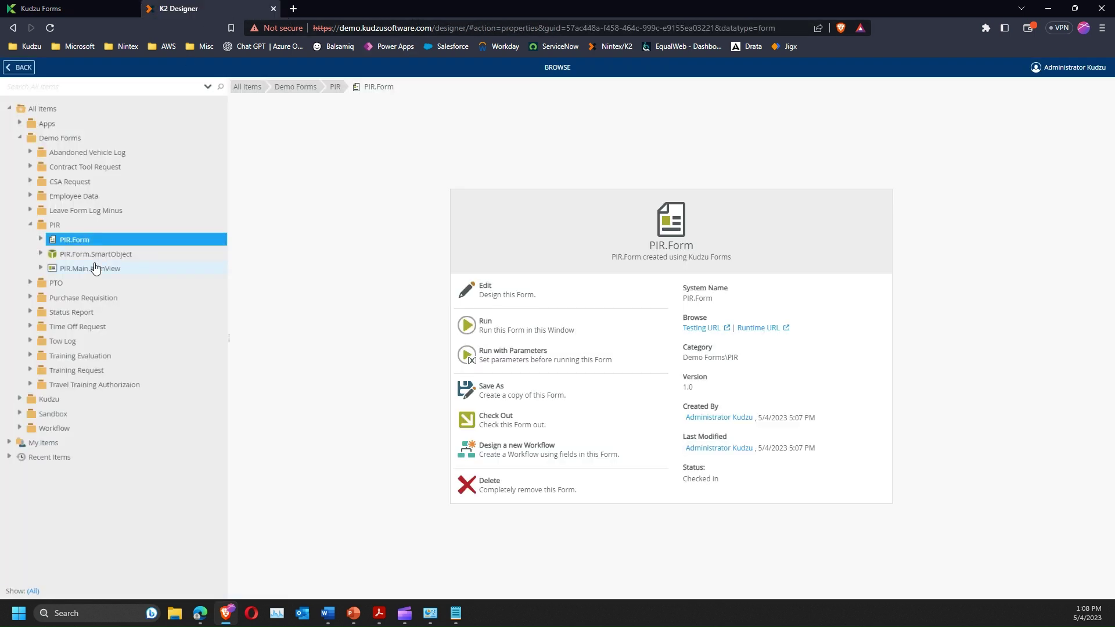
Open the runtime URL of Time Off Request.Form and scan it with the EqualWeb Accessibility Checker
{"action": "left_click", "coordinate": [31, 225]}
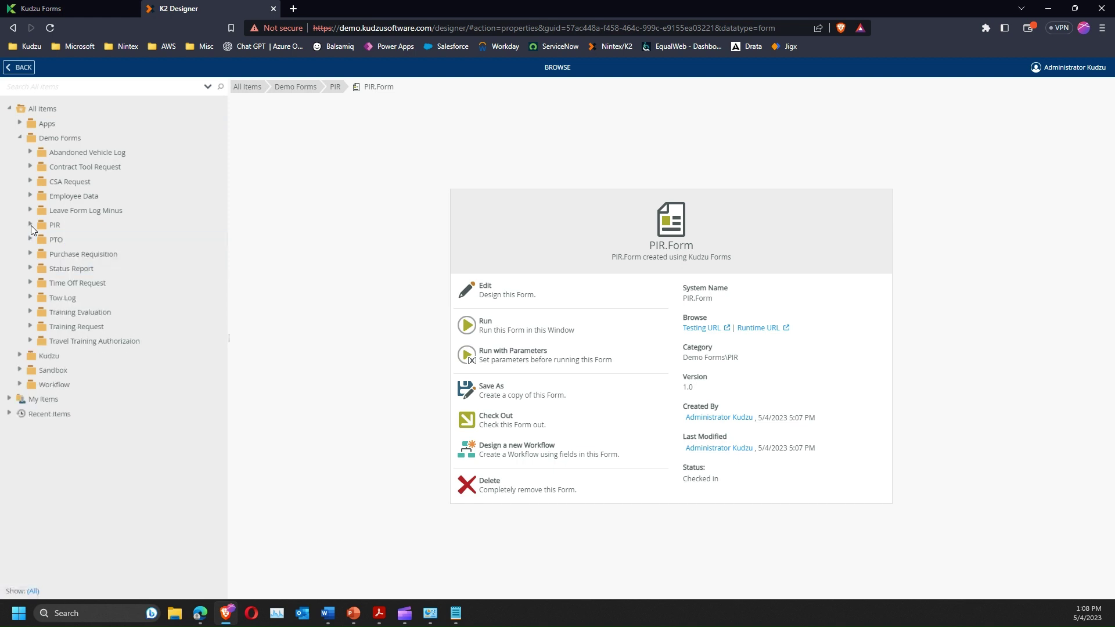
{"action": "left_click", "coordinate": [30, 284]}
{"action": "left_click", "coordinate": [76, 299]}
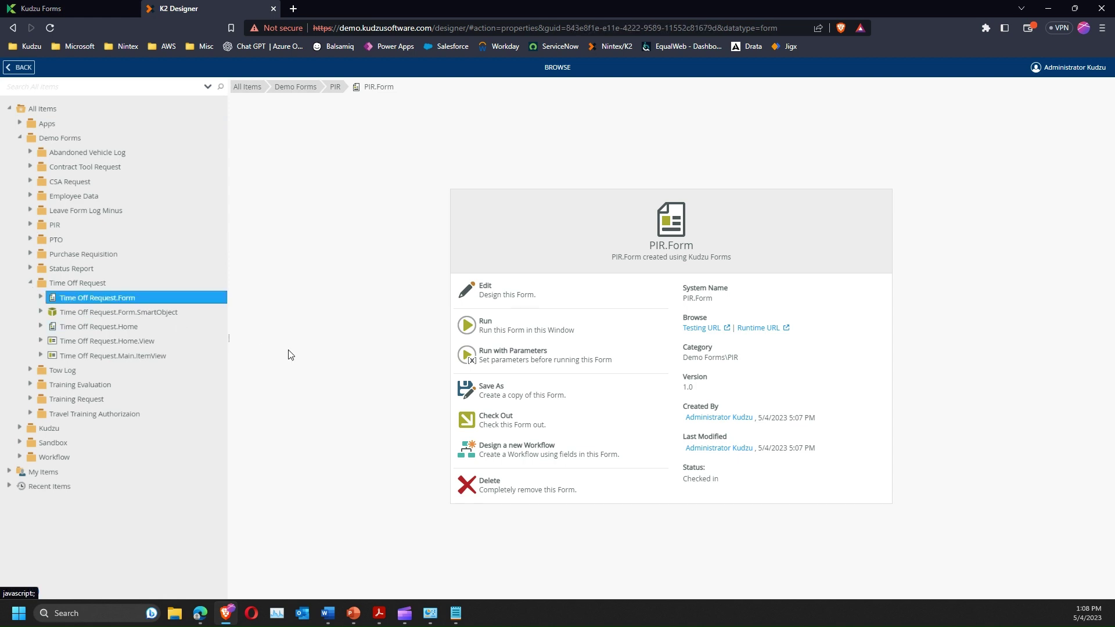
{"action": "left_click", "coordinate": [760, 329]}
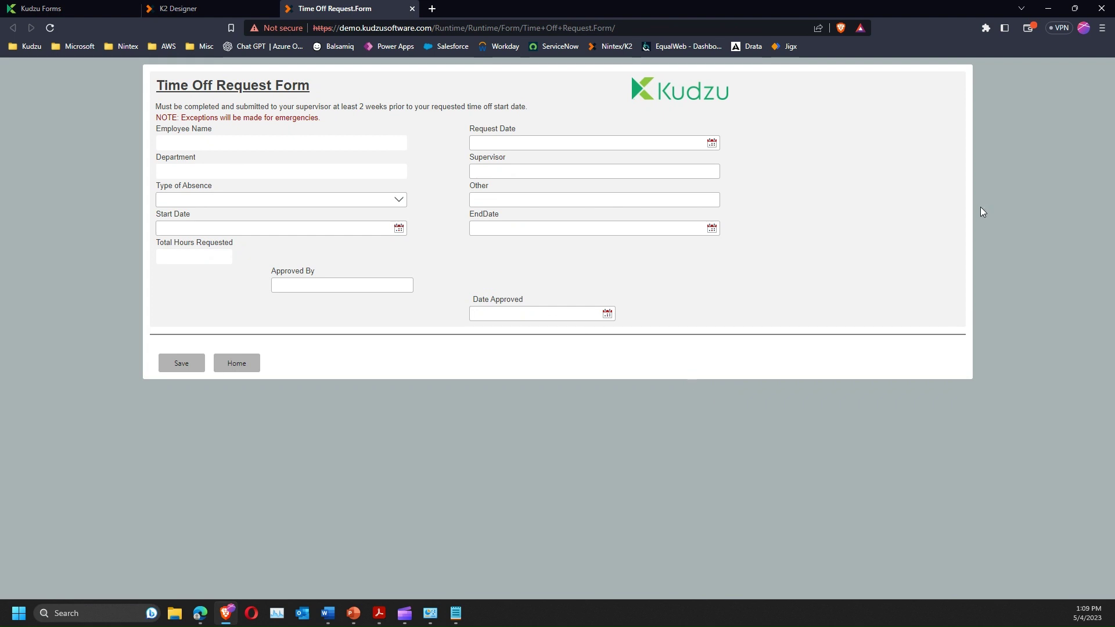
{"action": "left_click", "coordinate": [986, 29]}
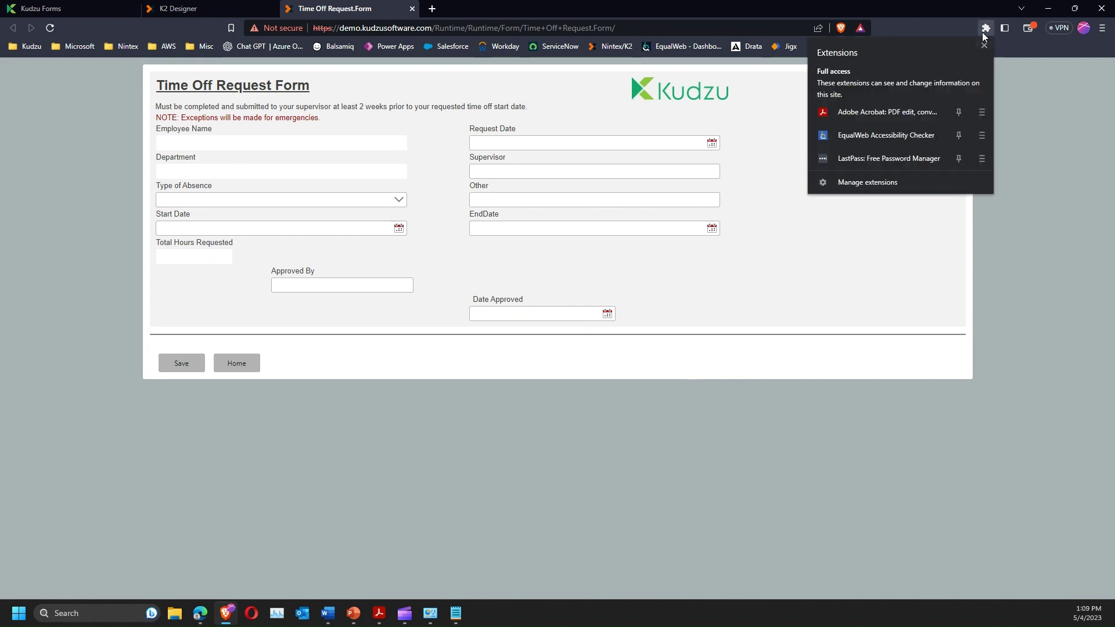
{"action": "left_click", "coordinate": [885, 136]}
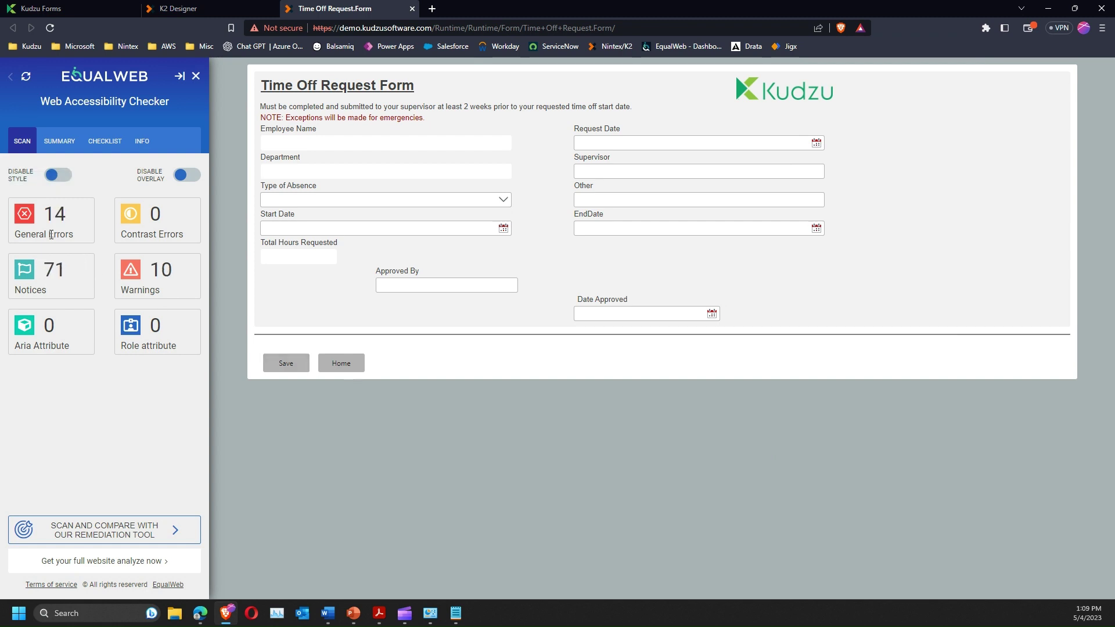
Switch to K2 Designer, find Kudzu.AccessibilityMaker.Form under Apps > Kudzu > Accessibility Maker > Forms and open its runtime URL
{"action": "left_click", "coordinate": [174, 16]}
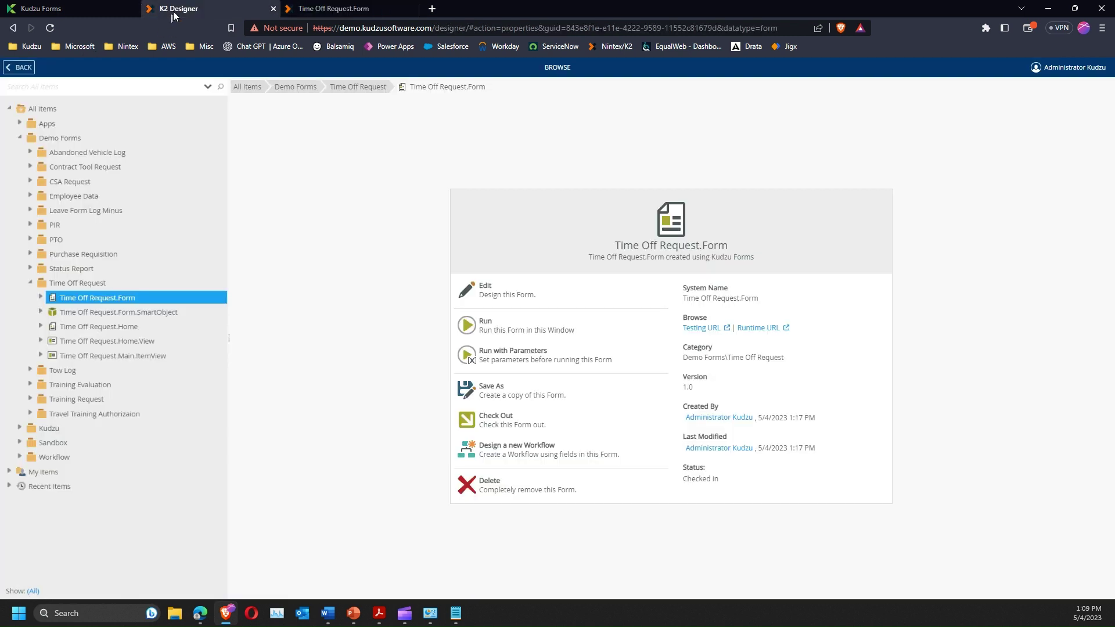
{"action": "left_click", "coordinate": [20, 124]}
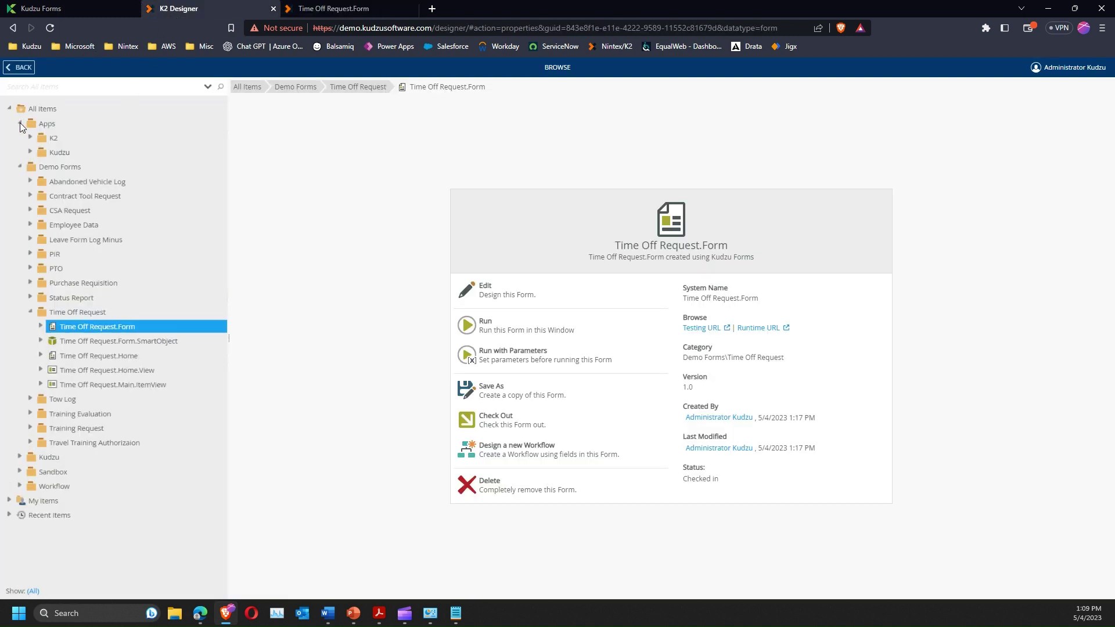
{"action": "left_click", "coordinate": [30, 152]}
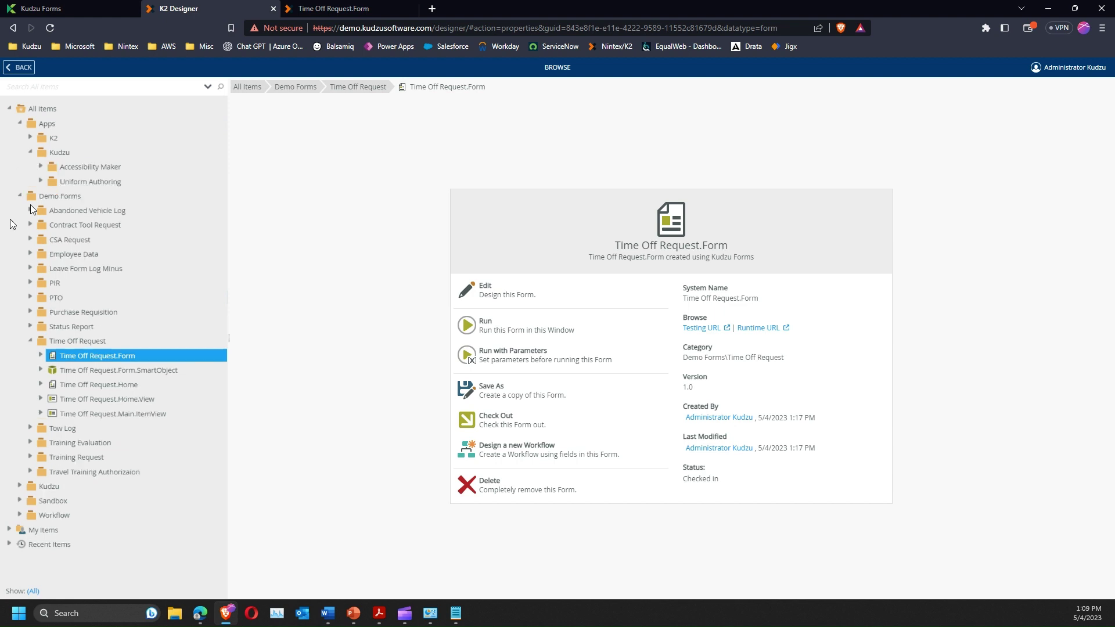
{"action": "left_click", "coordinate": [40, 166]}
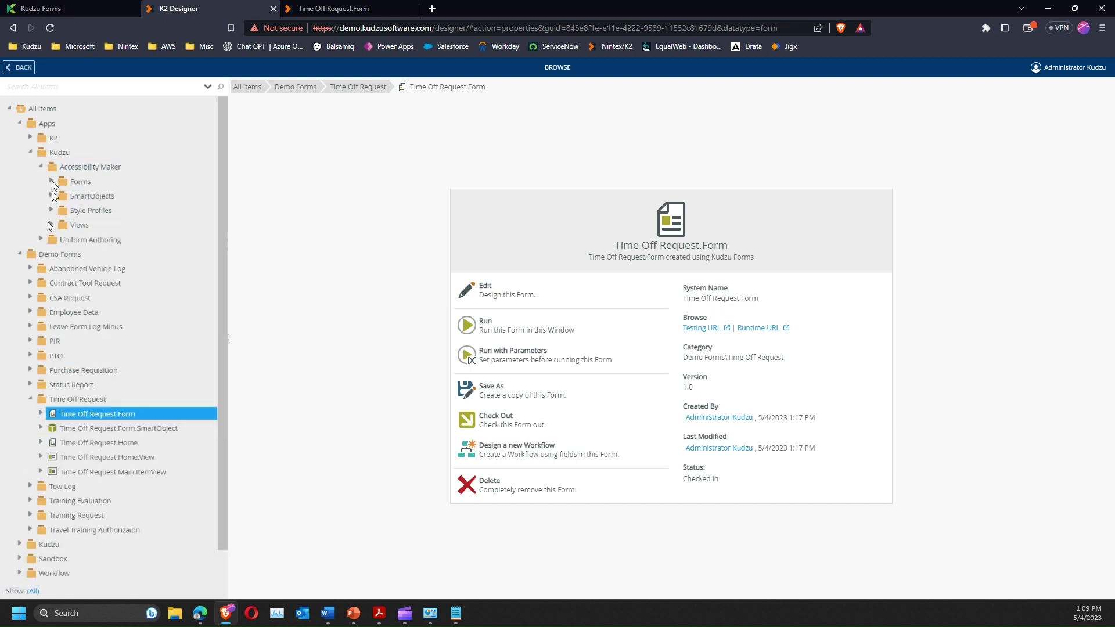
{"action": "left_click", "coordinate": [51, 182]}
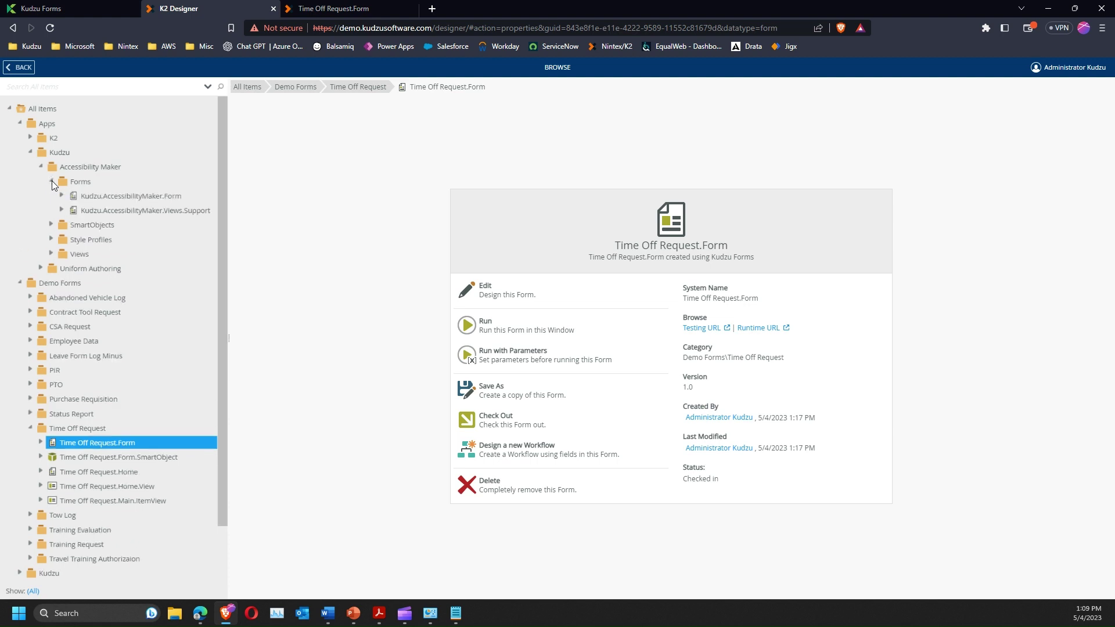
{"action": "left_click", "coordinate": [148, 200]}
{"action": "left_click", "coordinate": [773, 329]}
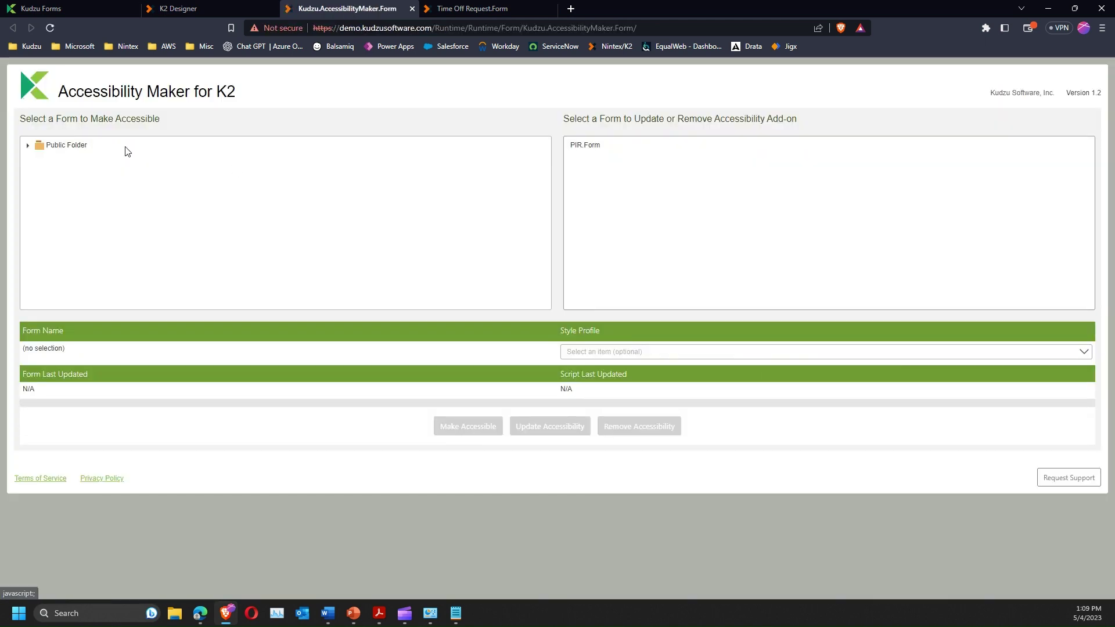
Select Time Off Request.Form from the Demo Forms > Time Off Request folder as the form to make accessible
{"action": "left_click", "coordinate": [27, 147]}
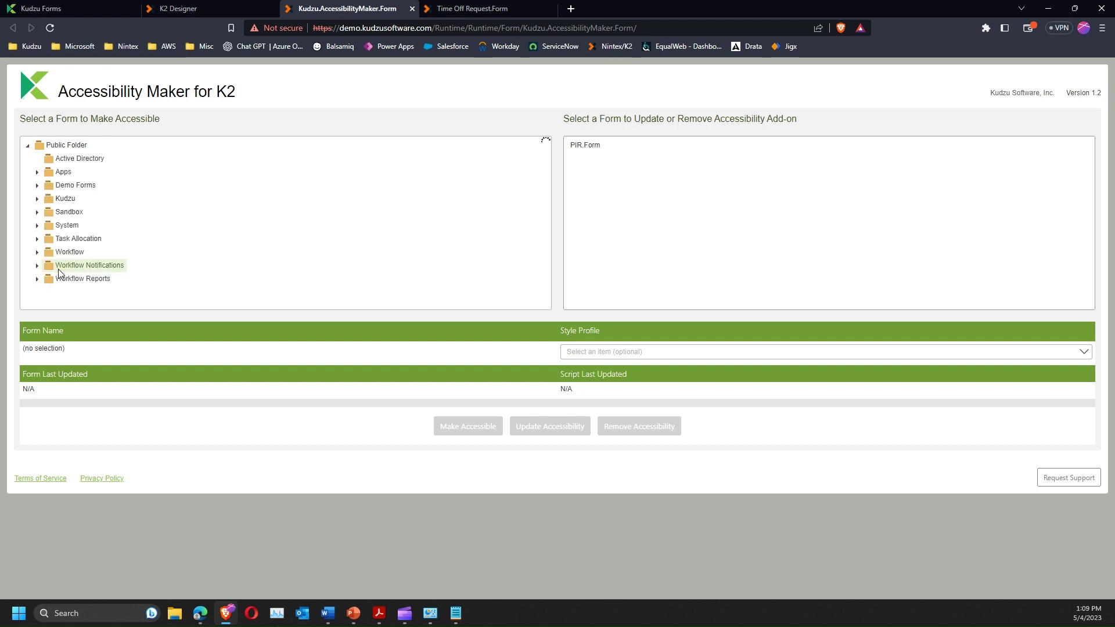
{"action": "left_click", "coordinate": [37, 185]}
{"action": "scroll", "coordinate": [145, 253], "scroll_direction": "down", "scroll_amount": 2}
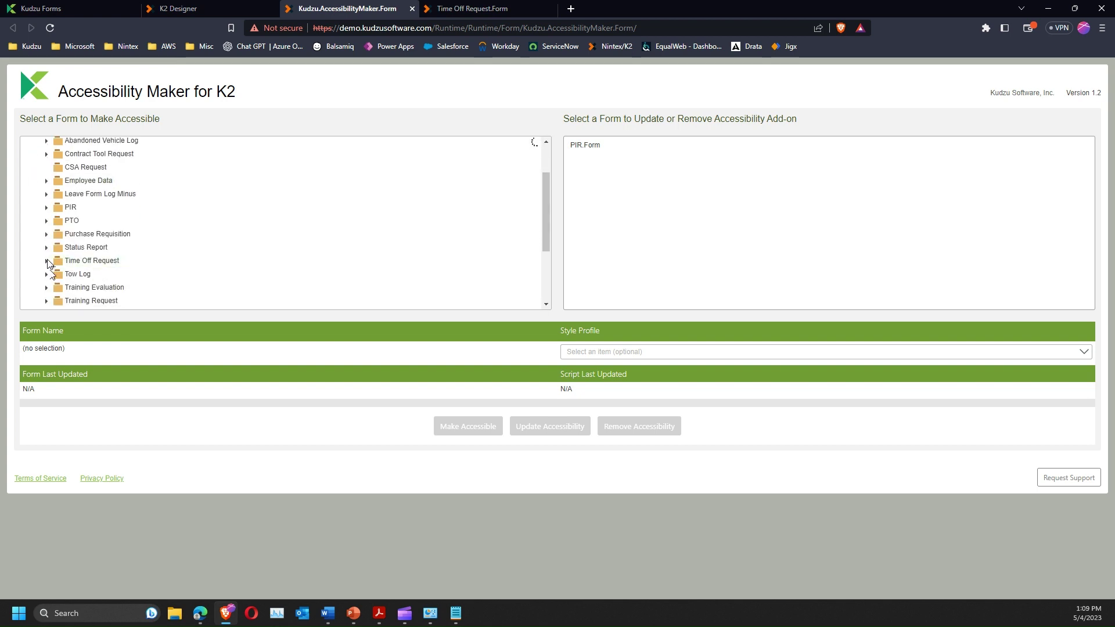
{"action": "left_click", "coordinate": [47, 261]}
{"action": "left_click", "coordinate": [124, 275]}
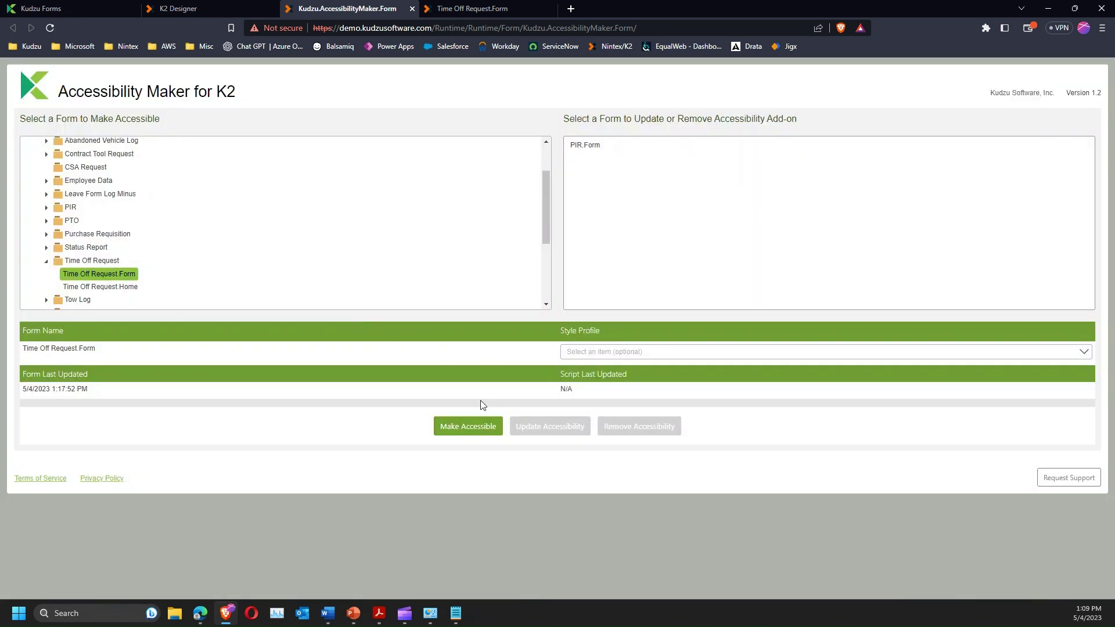
Assign the Kudzu Grey style profile to Time Off Request.Form and make the form accessible
{"action": "left_click", "coordinate": [611, 353]}
{"action": "left_click", "coordinate": [600, 337]}
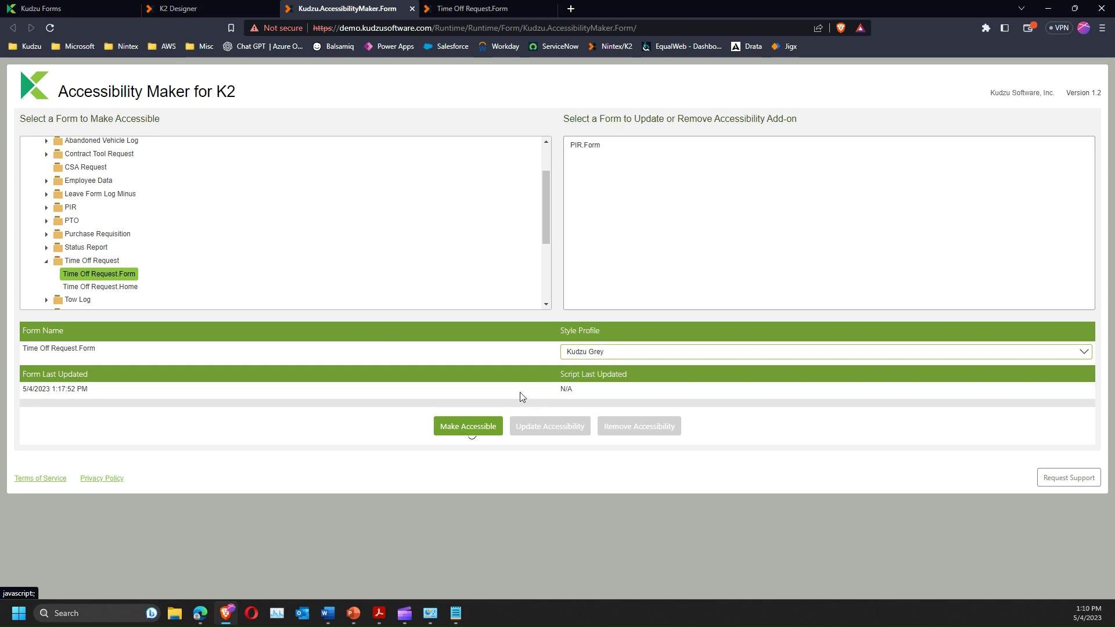
{"action": "left_click", "coordinate": [468, 426]}
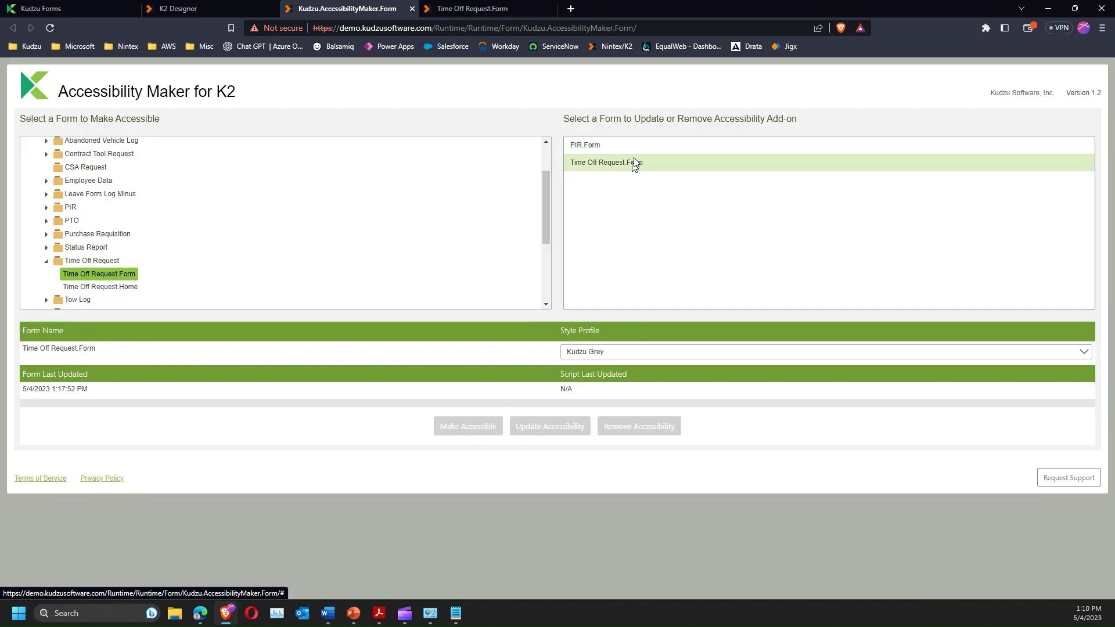
Reload the Time Off Request form's runtime page and rescan it with the EqualWeb Accessibility Checker
{"action": "left_click", "coordinate": [468, 8]}
{"action": "left_click", "coordinate": [495, 28]}
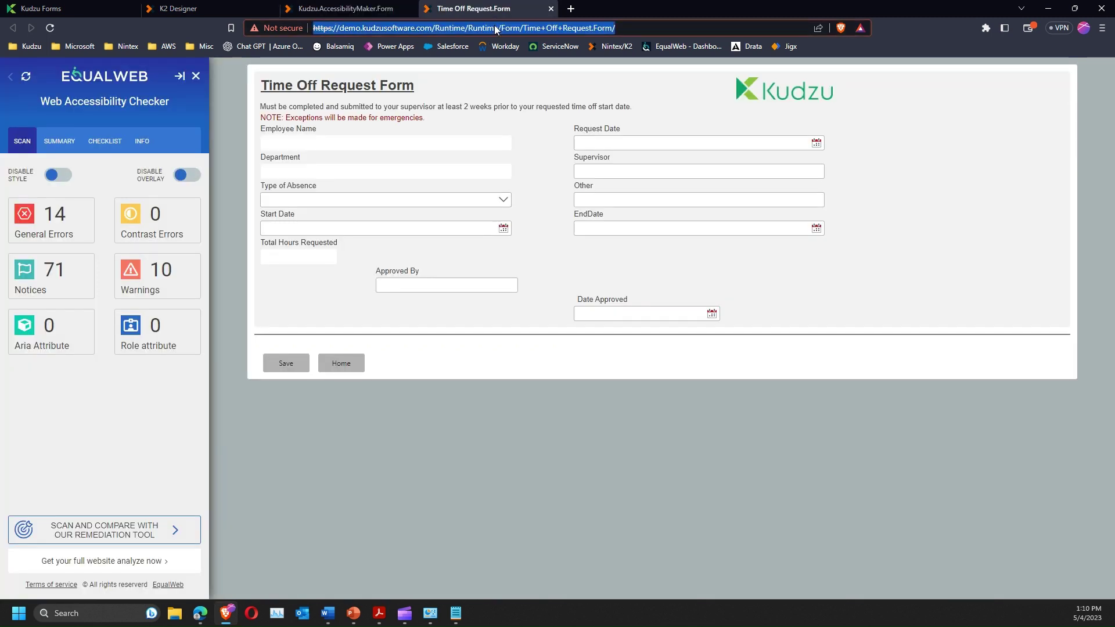
{"action": "key", "text": "Return"}
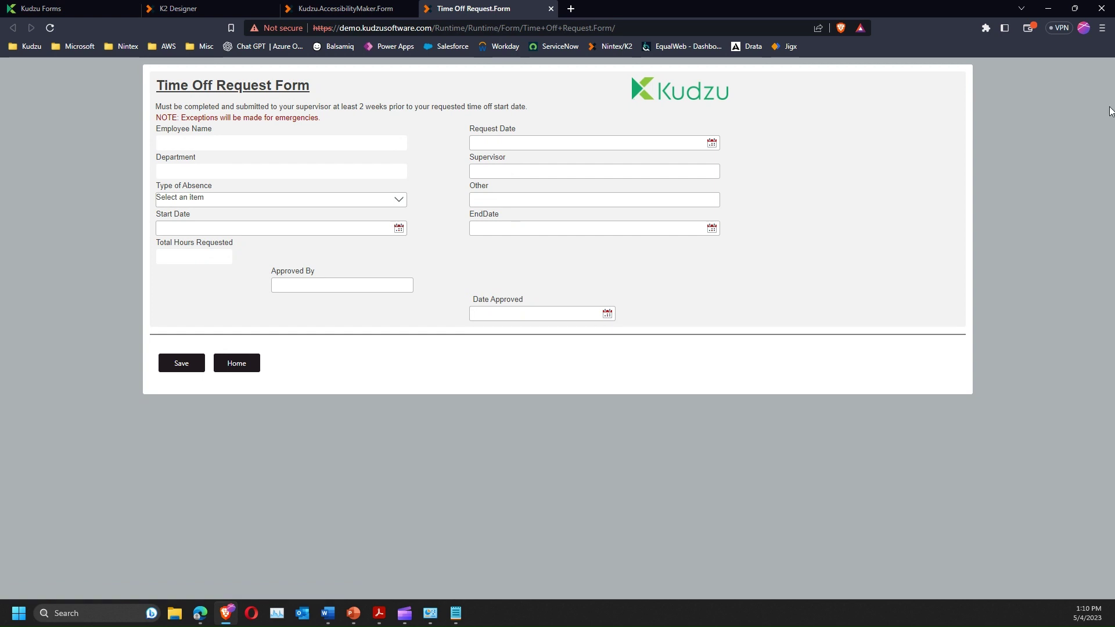
{"action": "left_click", "coordinate": [985, 27]}
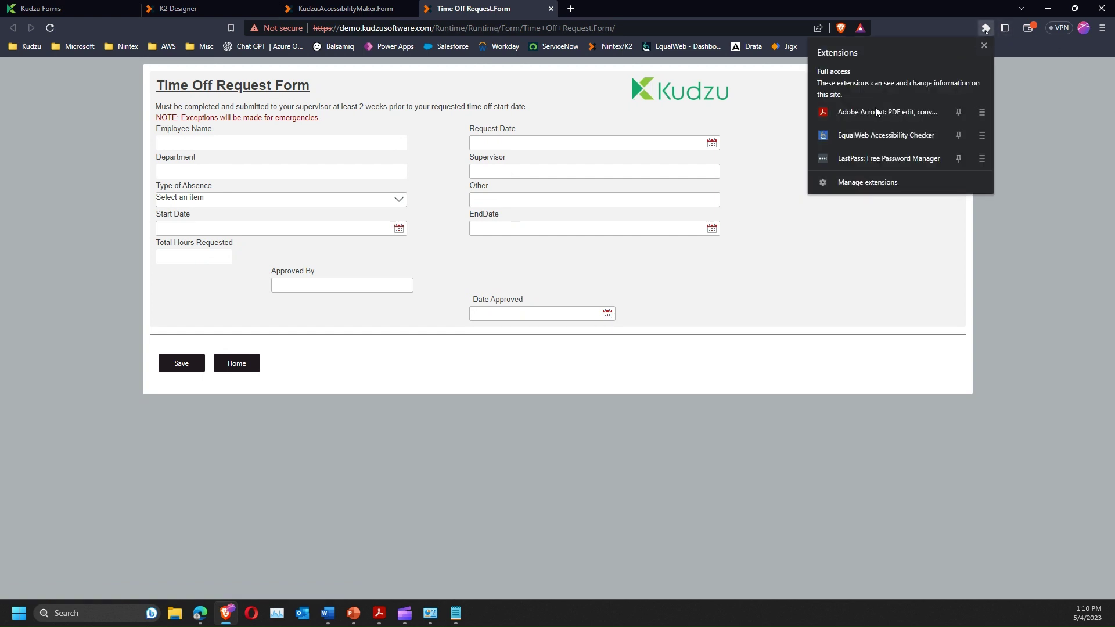
{"action": "left_click", "coordinate": [872, 142]}
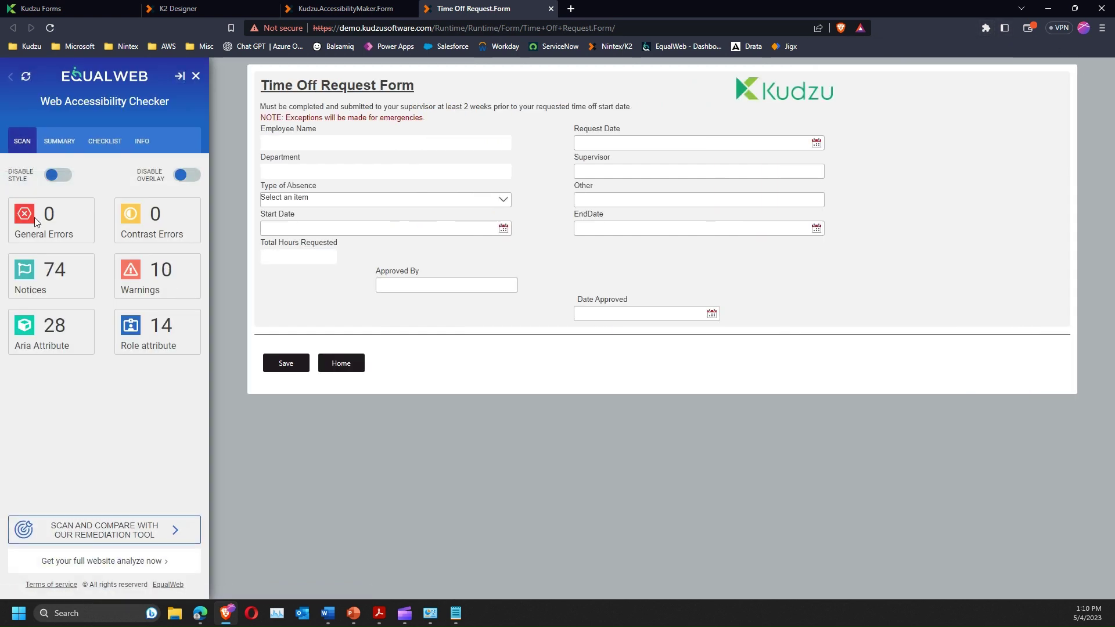